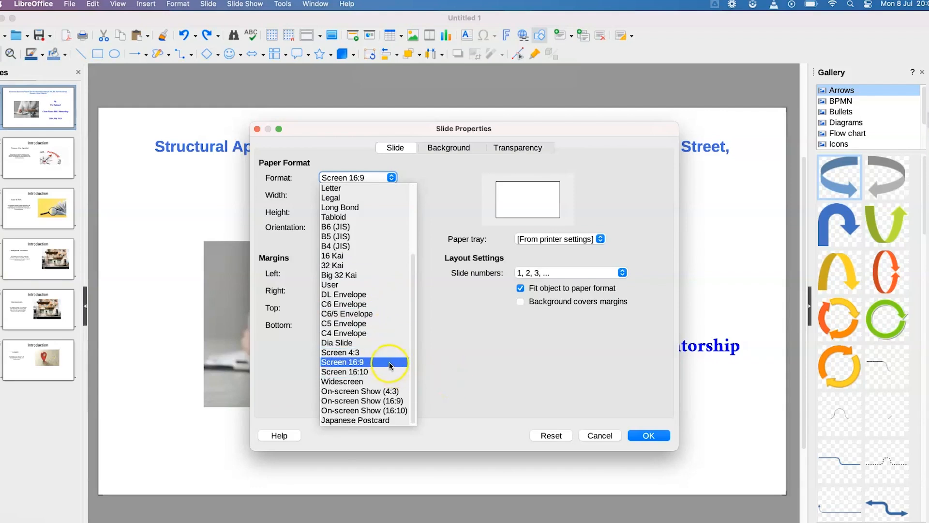
- Set the slide format to Screen 16:9, trying portrait orientation before returning it to Landscape
left_click(390, 361)
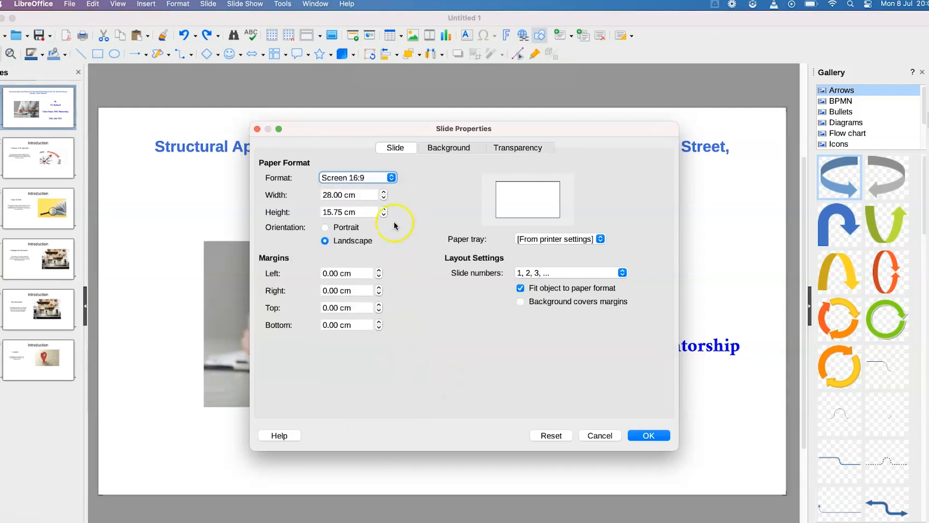
left_click(332, 226)
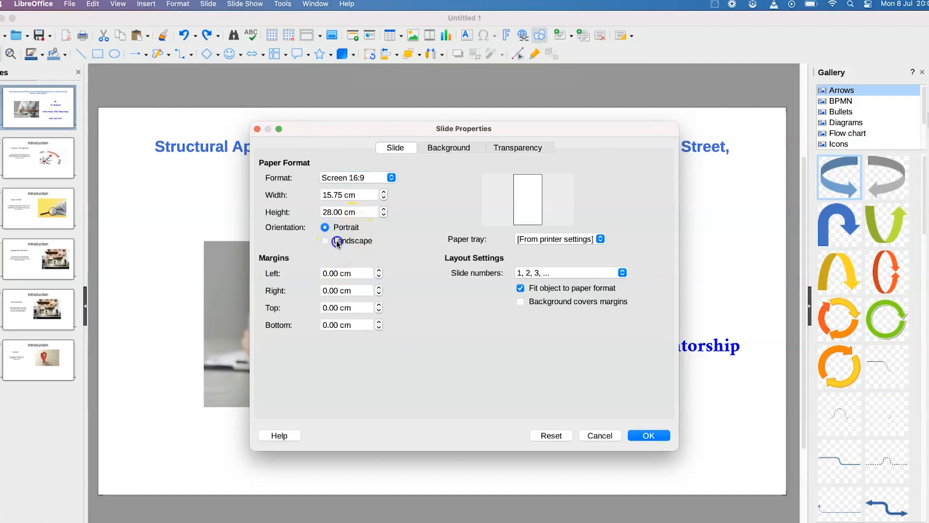
left_click(337, 242)
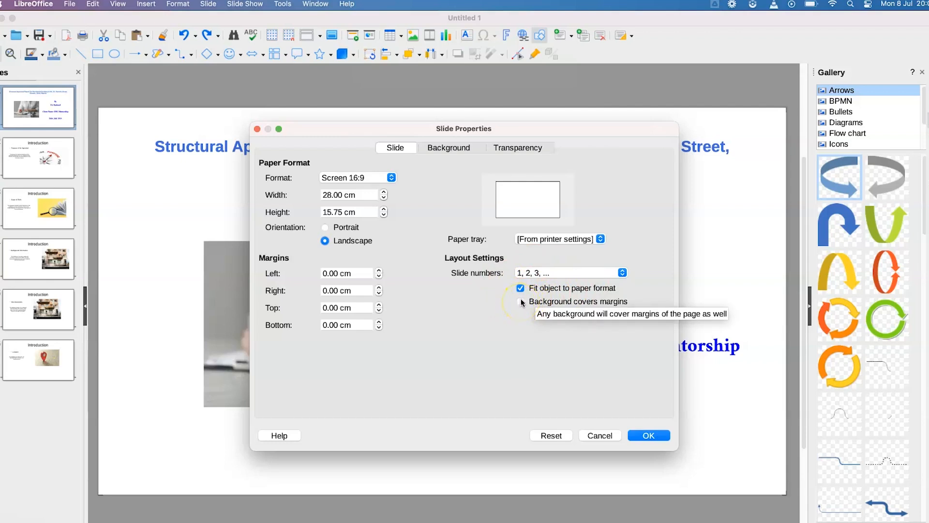
- Give the title slide a solid background colour of f5fffa from the html palette and apply it
left_click(447, 151)
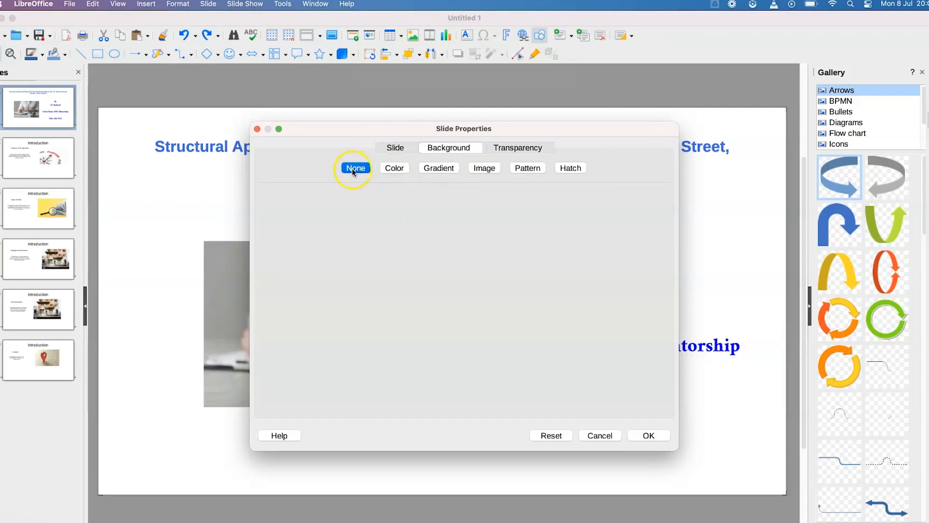
left_click(399, 170)
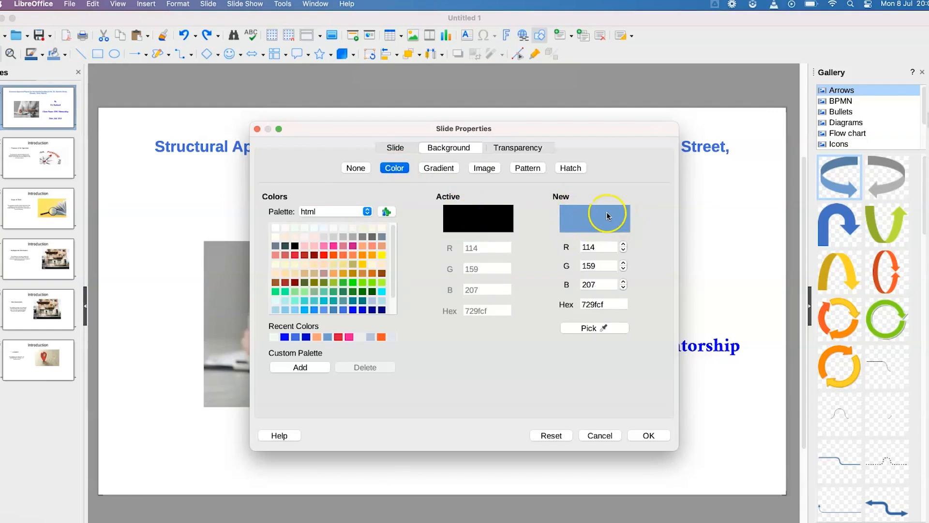
left_click(305, 228)
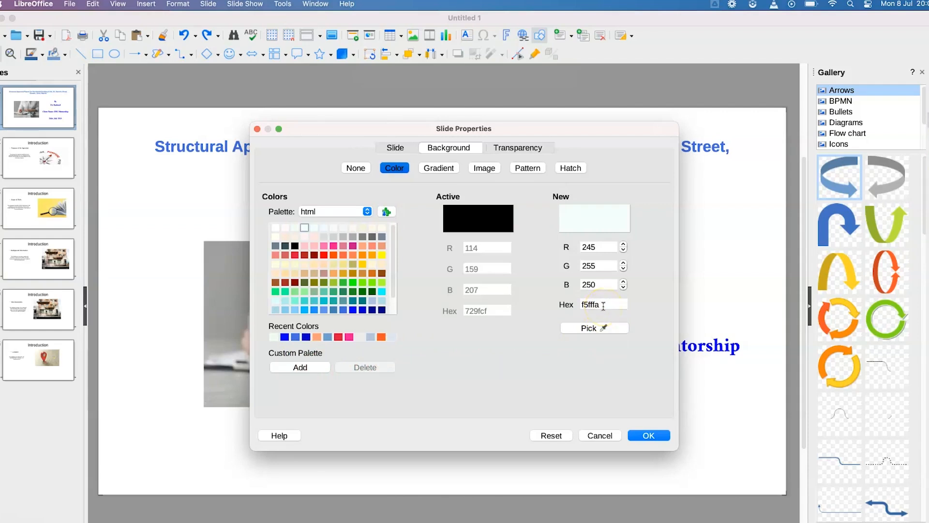
left_click(648, 435)
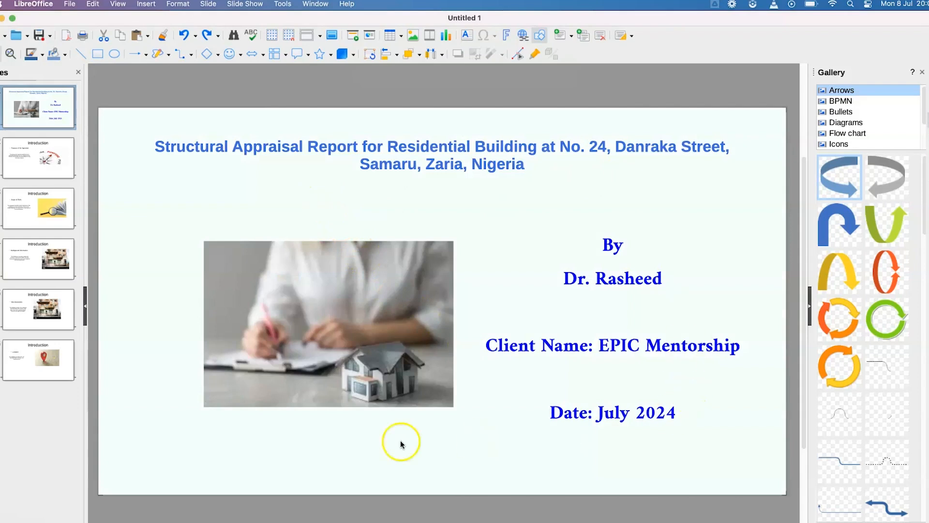
left_click(230, 205)
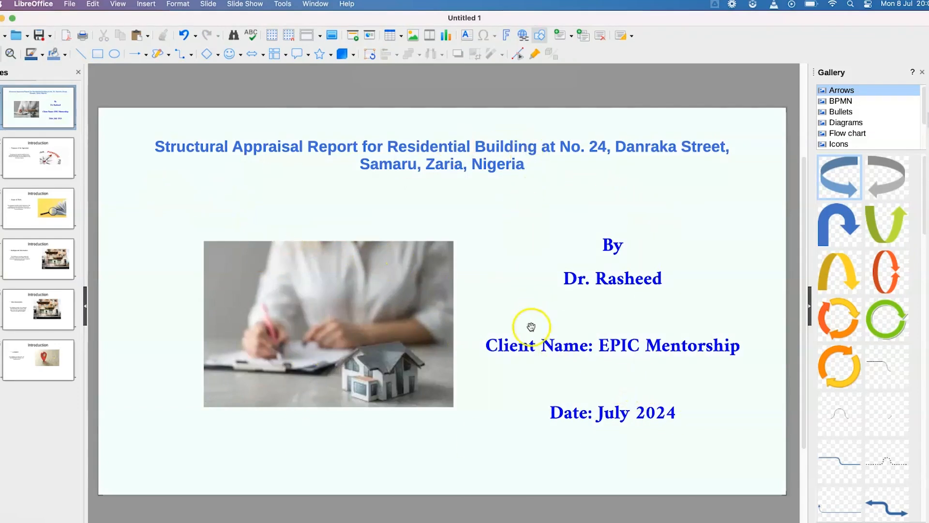
- Apply the Sundown gradient preset as the title slide's background
right_click(155, 204)
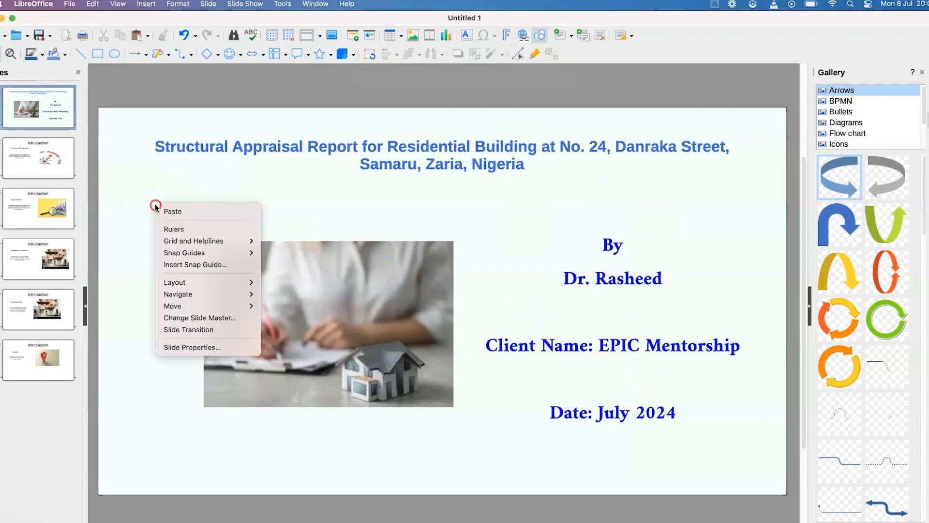
left_click(201, 347)
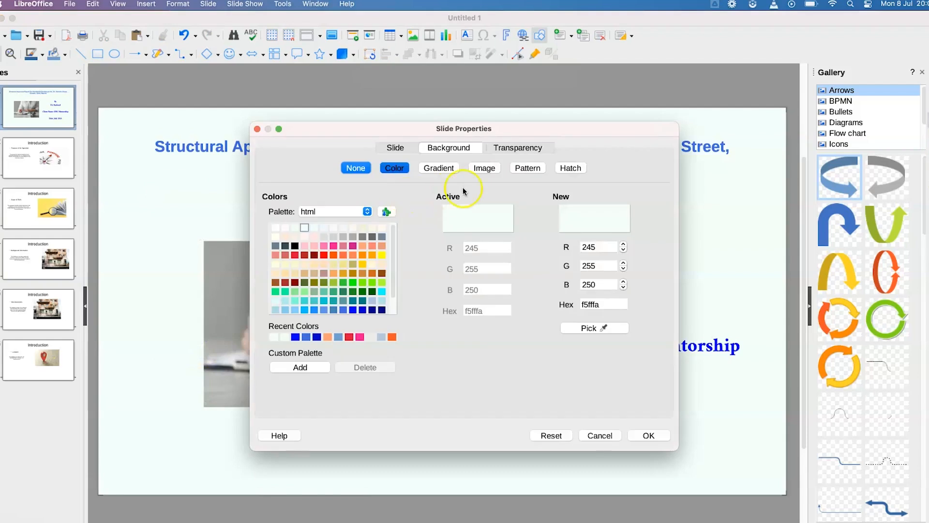
left_click(442, 170)
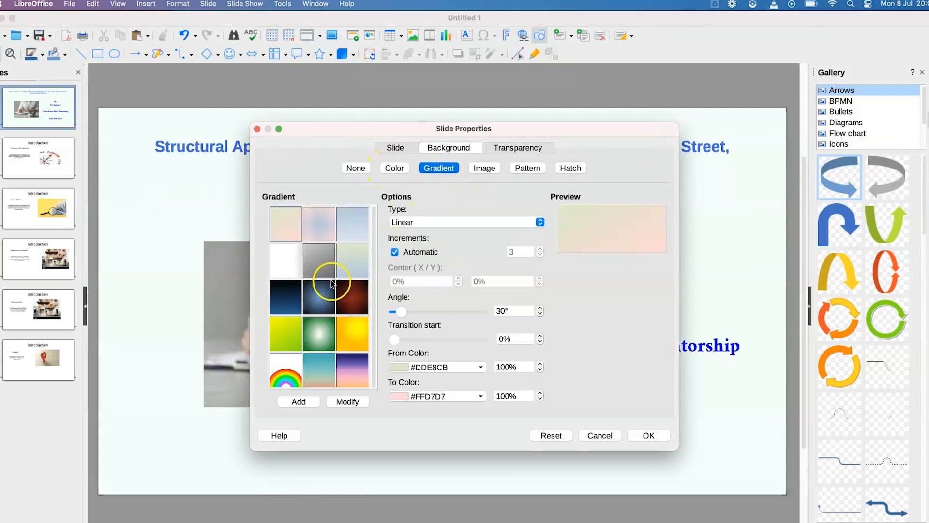
left_click(355, 371)
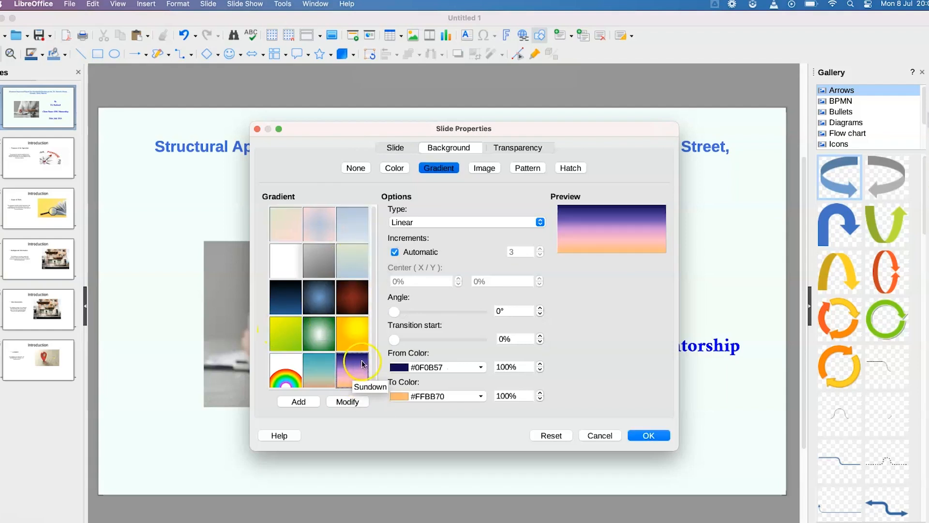
left_click(648, 436)
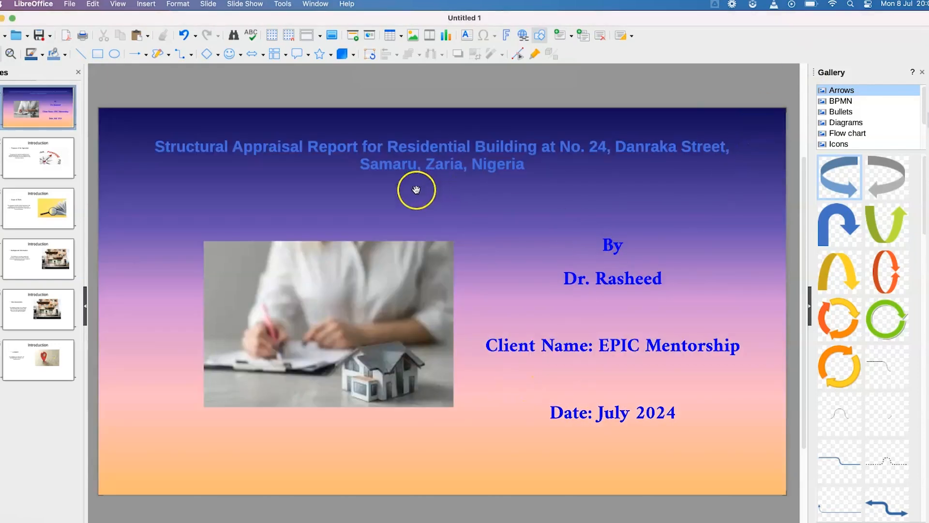
- Replace the title slide's gradient background with the solid pale mint colour f5fffa
right_click(161, 324)
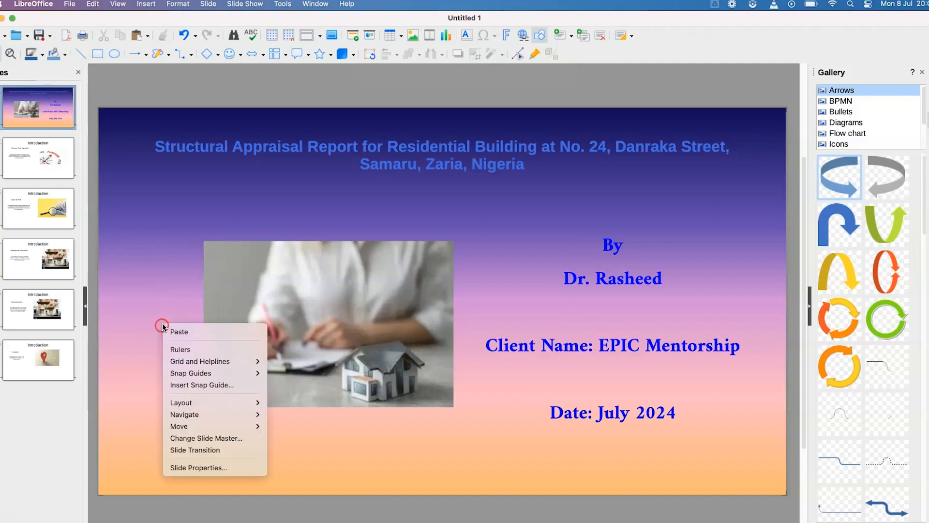
left_click(193, 469)
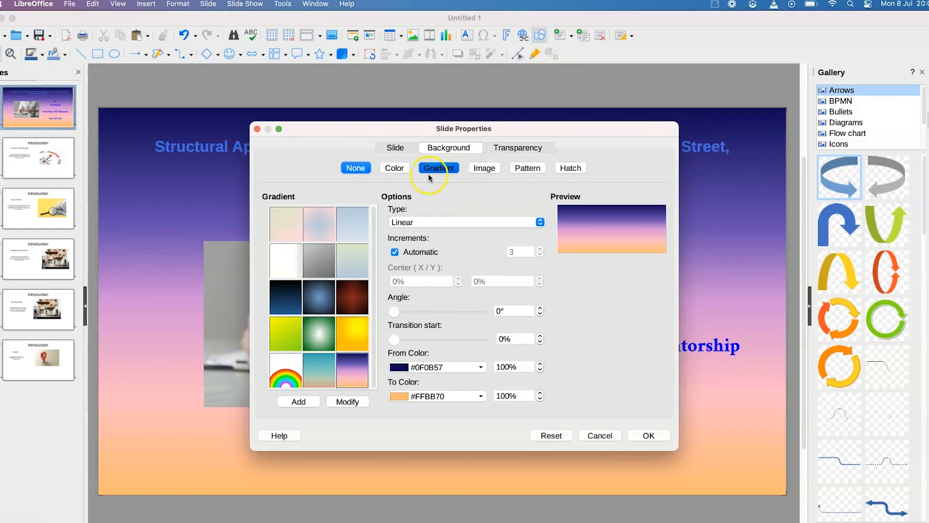
left_click(402, 169)
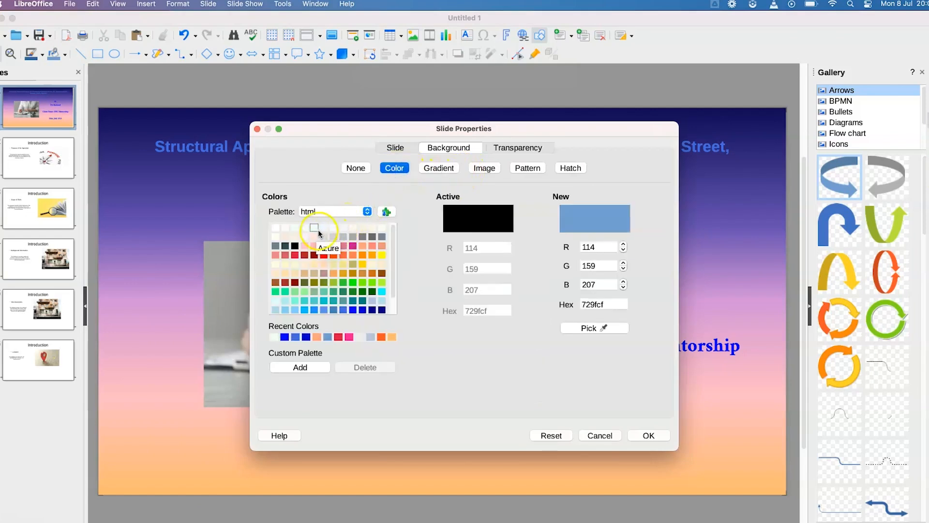
left_click(304, 227)
left_click(648, 435)
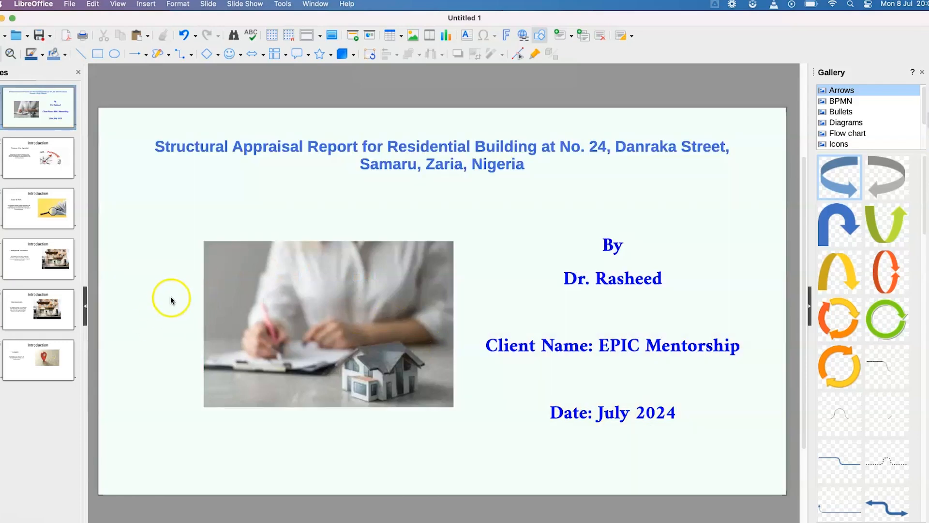
- Browse the preset background images in the slide properties and preview the multicoloured stripes and Concrete fills
right_click(170, 296)
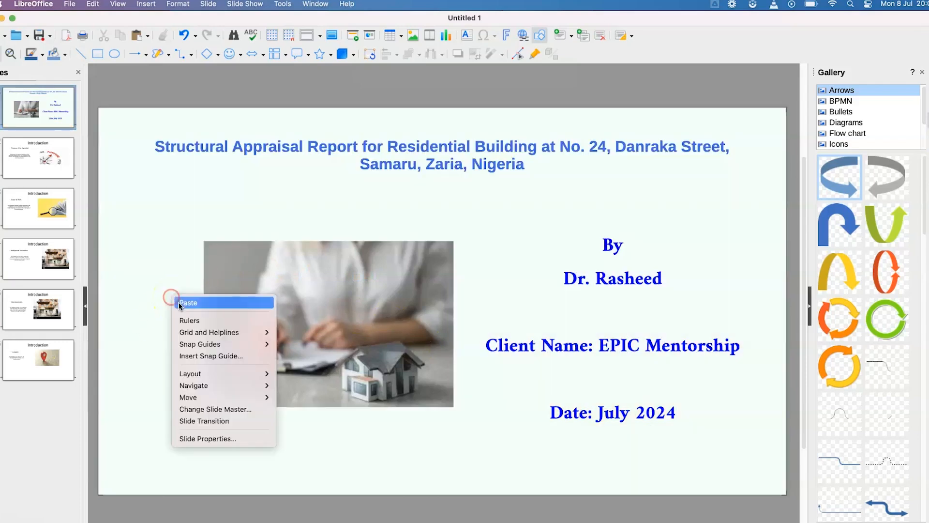
left_click(205, 439)
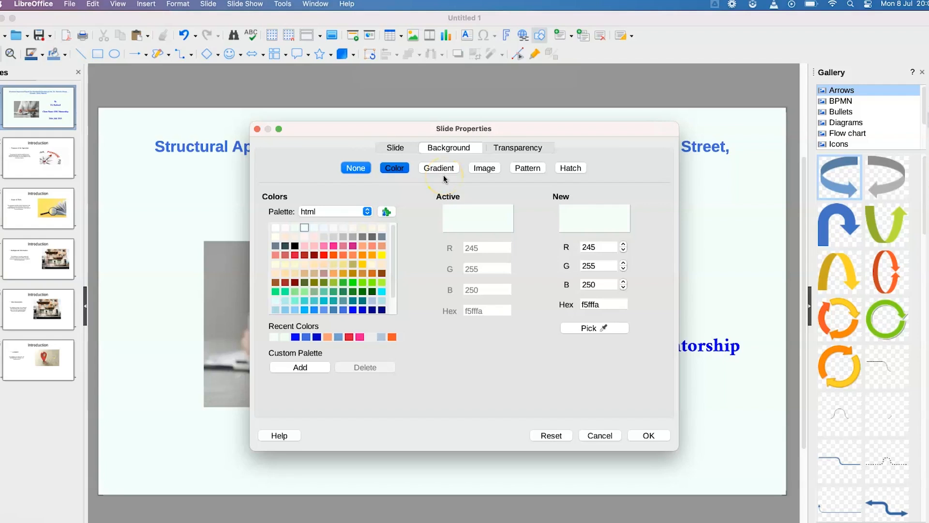
left_click(477, 170)
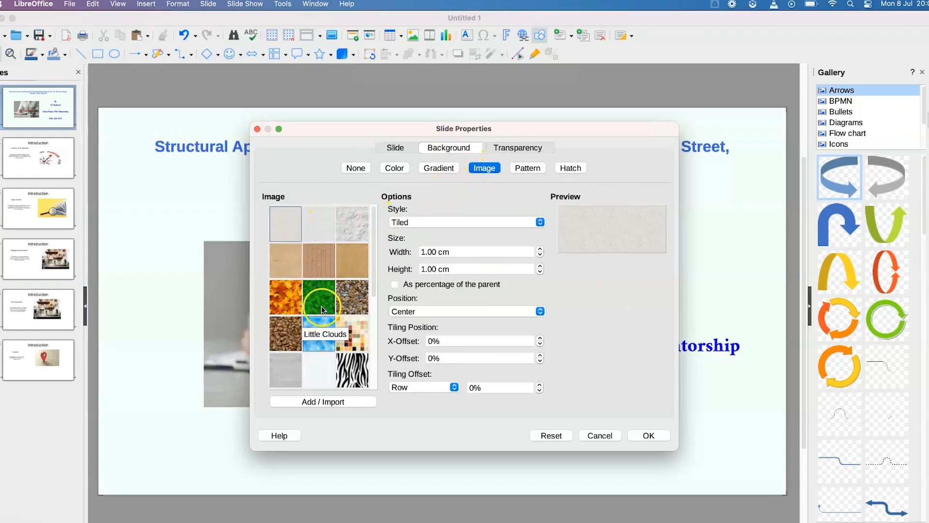
scroll(323, 309, "down", 3)
scroll(321, 301, "up", 5)
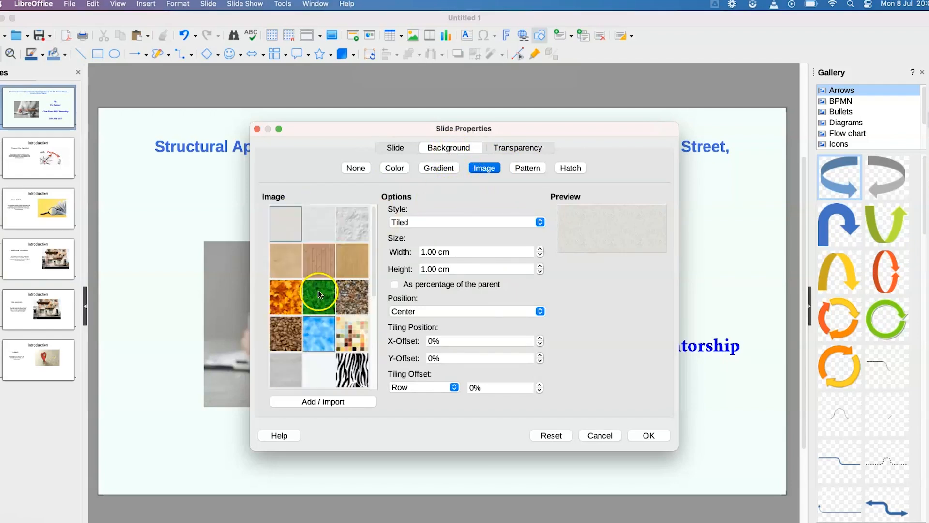
scroll(344, 334, "down", 3)
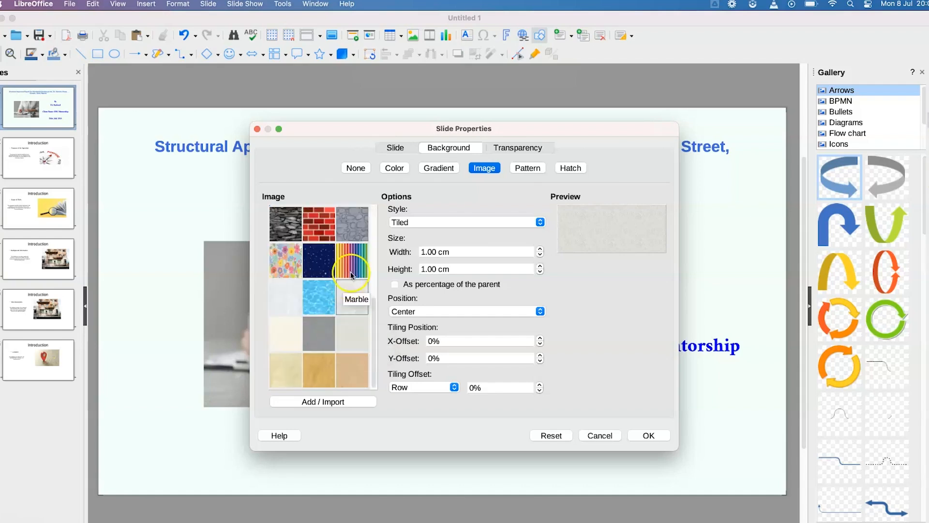
left_click(357, 265)
left_click(546, 257)
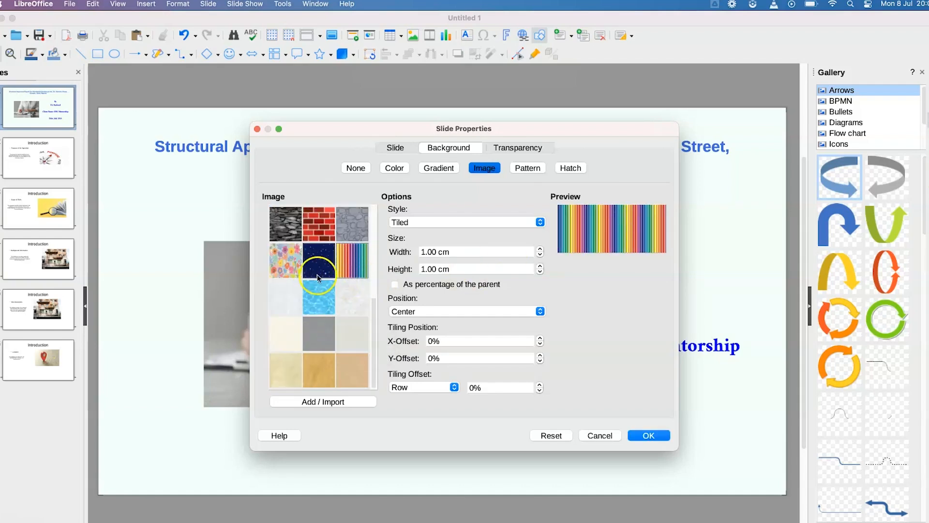
scroll(300, 290, "up", 3)
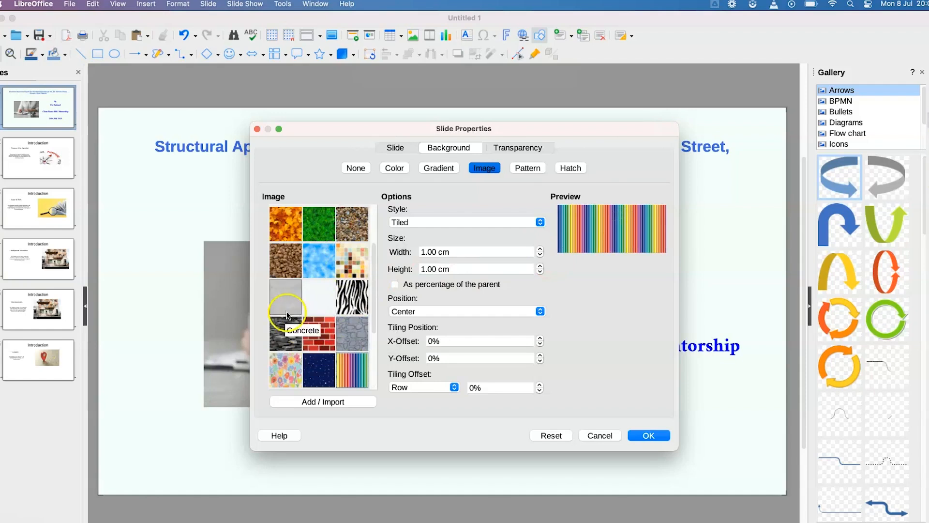
left_click(287, 315)
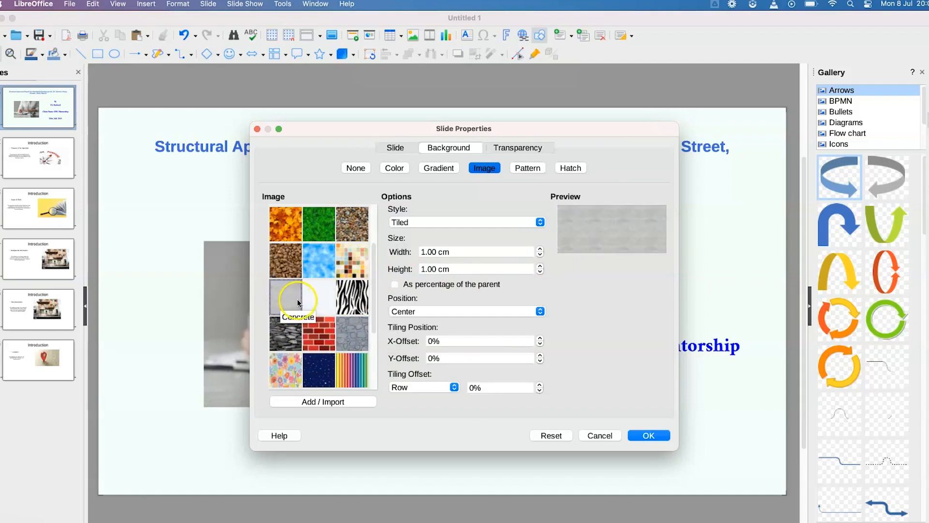
- Import scope.webp as a background image named "background 1" and apply it to the title slide
left_click(303, 402)
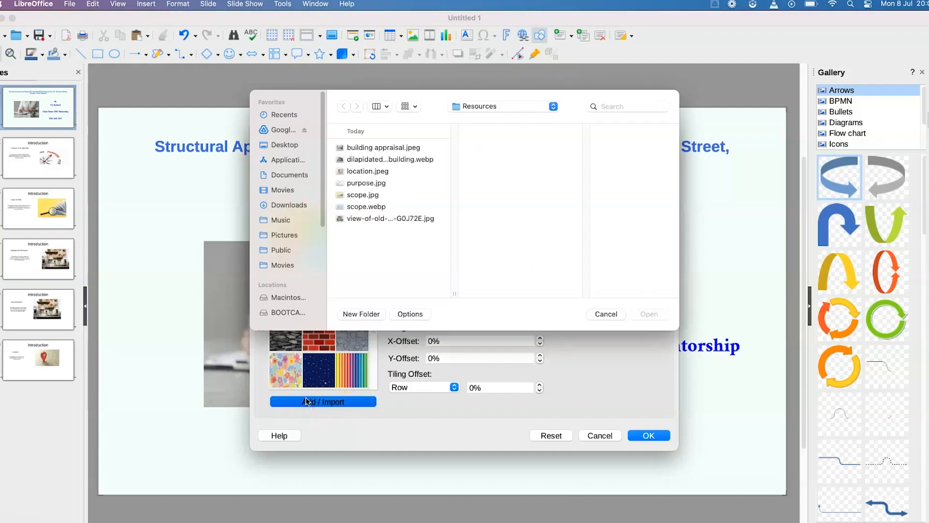
left_click(351, 184)
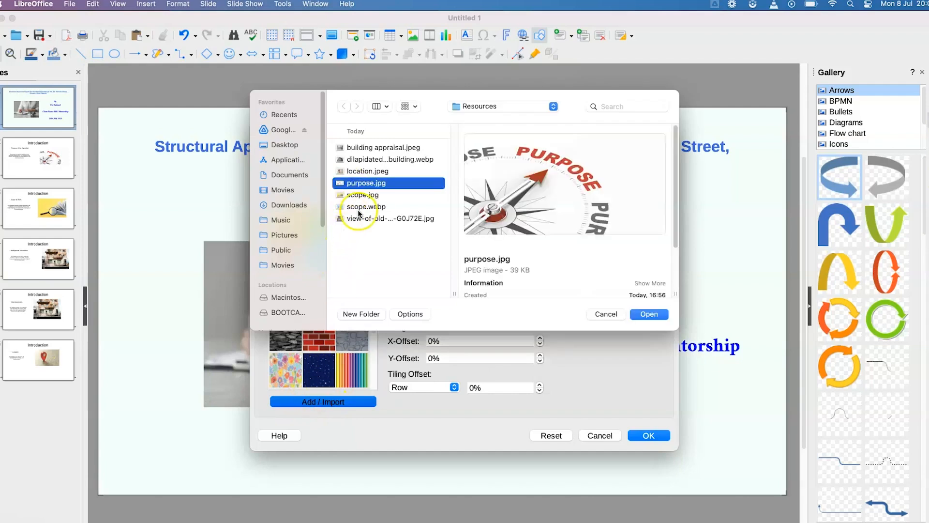
left_click(359, 209)
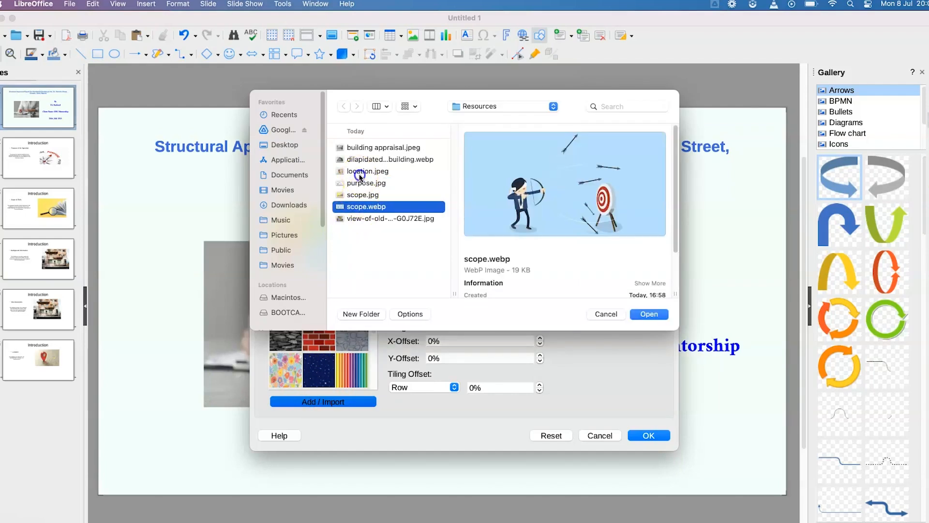
left_click(360, 173)
left_click(364, 207)
left_click(649, 314)
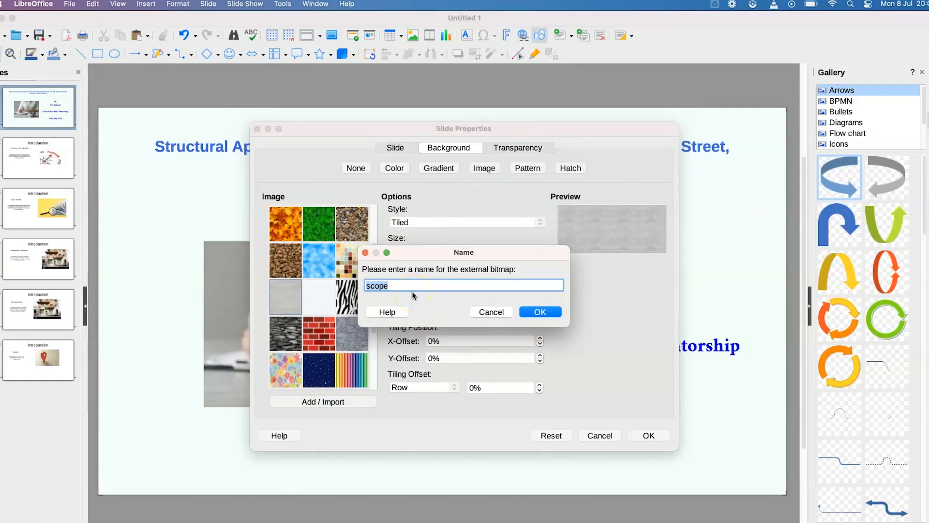
type("background 1")
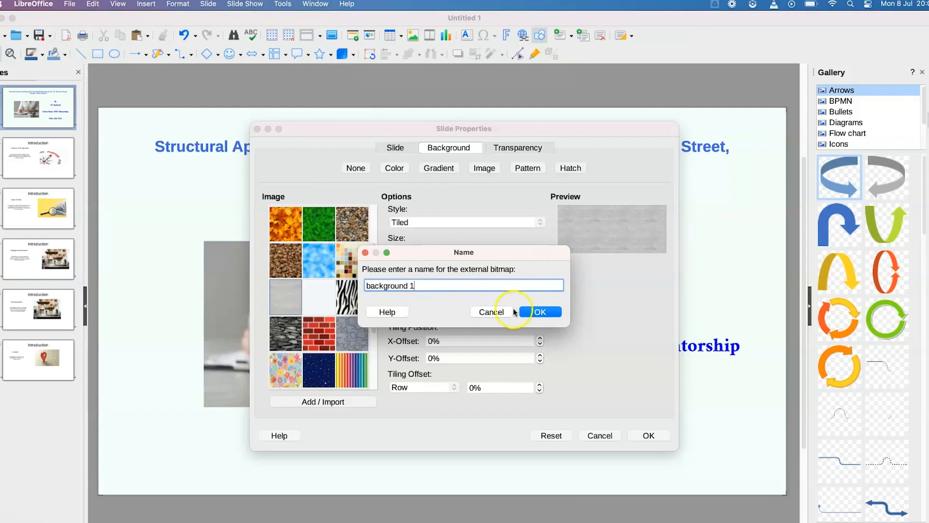
left_click(563, 311)
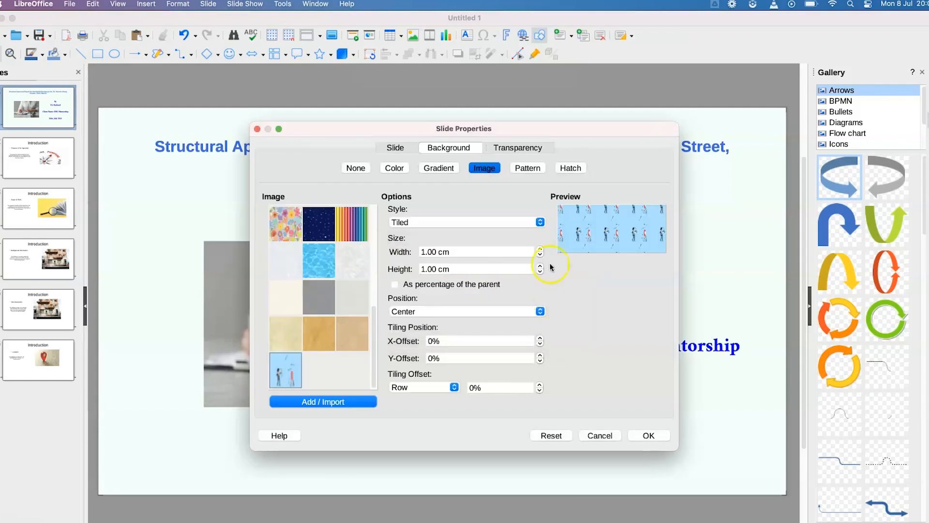
left_click(656, 440)
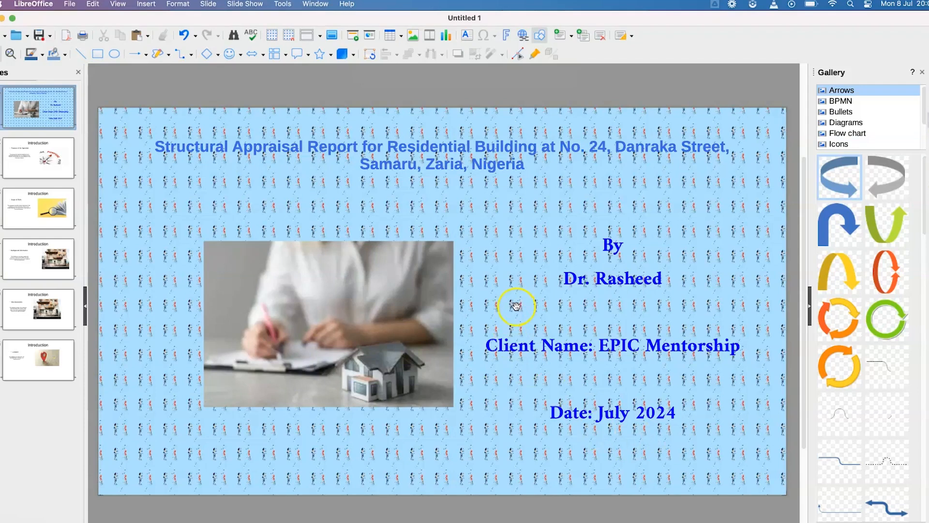
- Choose the 20 Percent preset as the pattern fill in the title slide's background properties
right_click(153, 286)
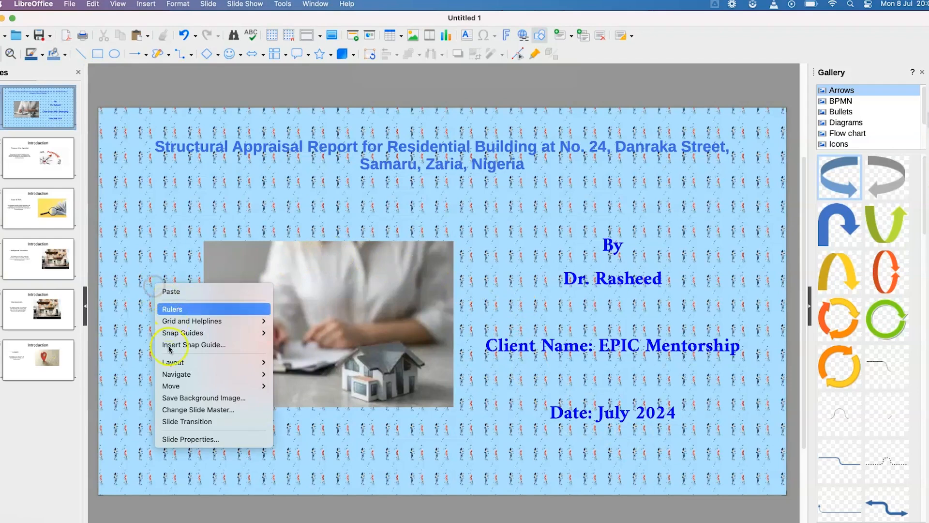
left_click(177, 438)
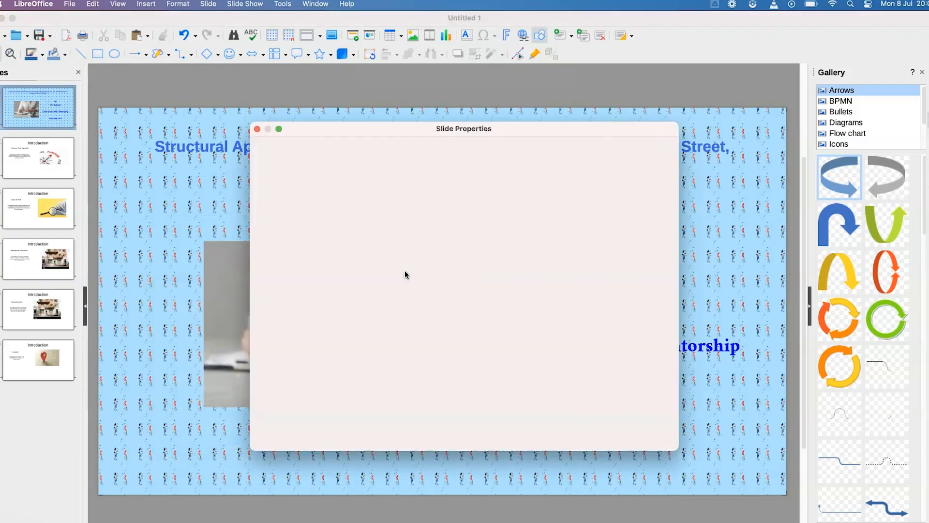
left_click(527, 168)
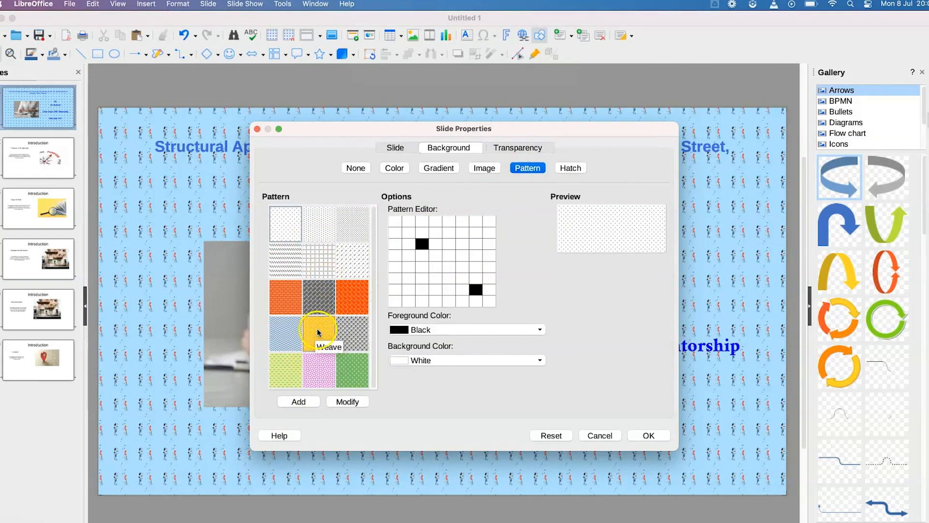
left_click(347, 227)
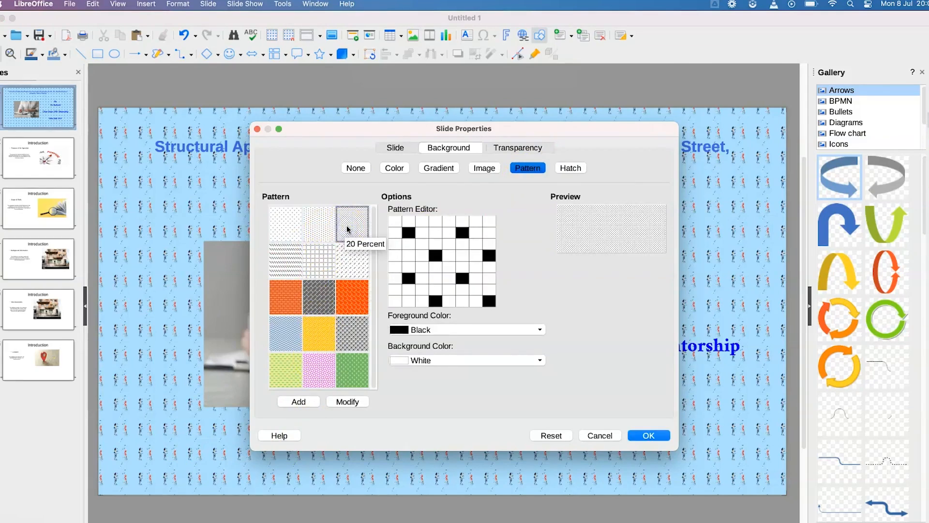
left_click(298, 402)
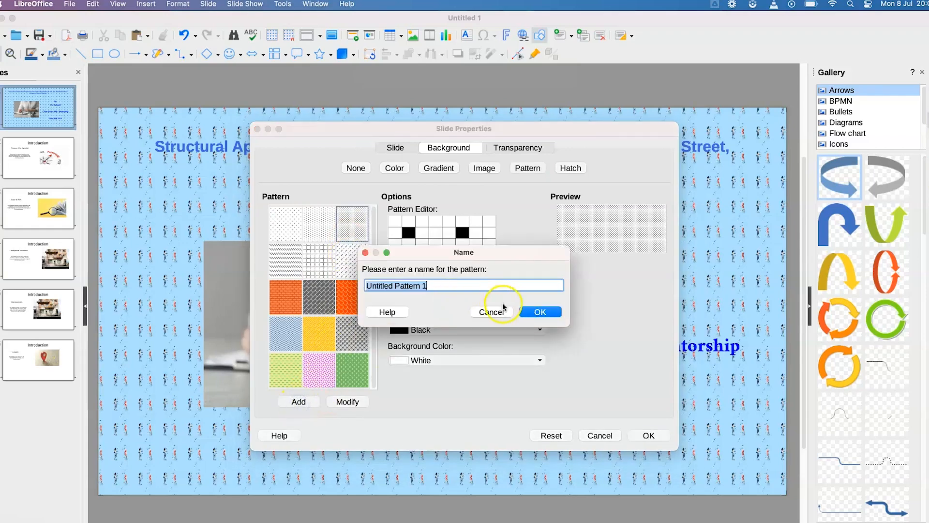
left_click(496, 310)
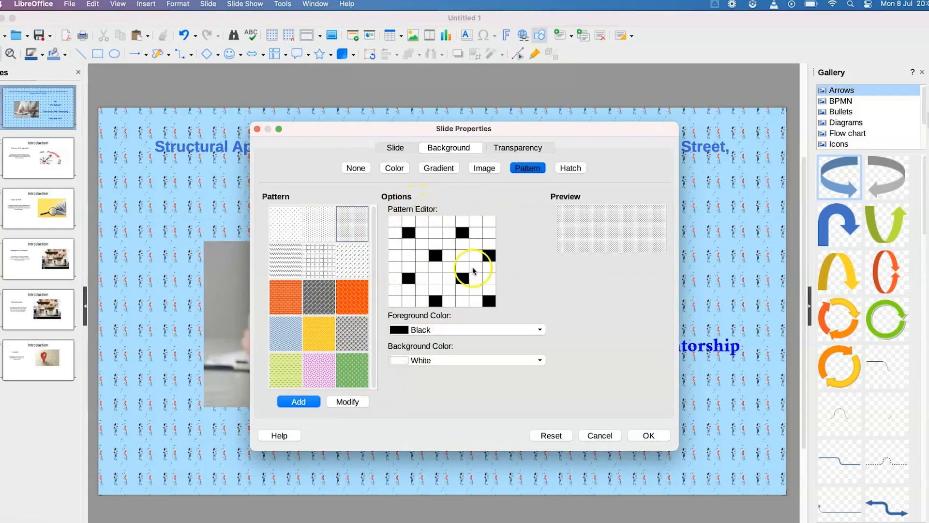
- Set the pattern's foreground colour to LightPink and apply the pattern as the title slide's background
left_click(508, 329)
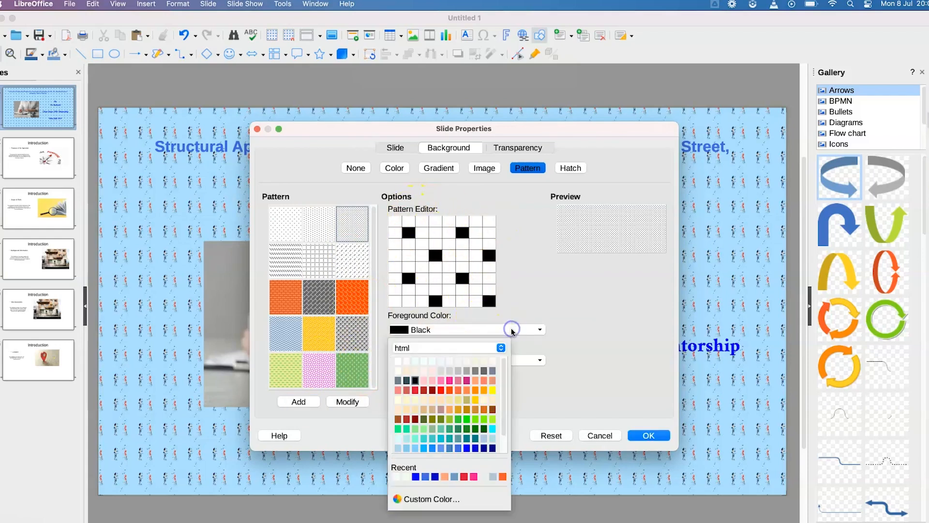
left_click(432, 360)
left_click(474, 329)
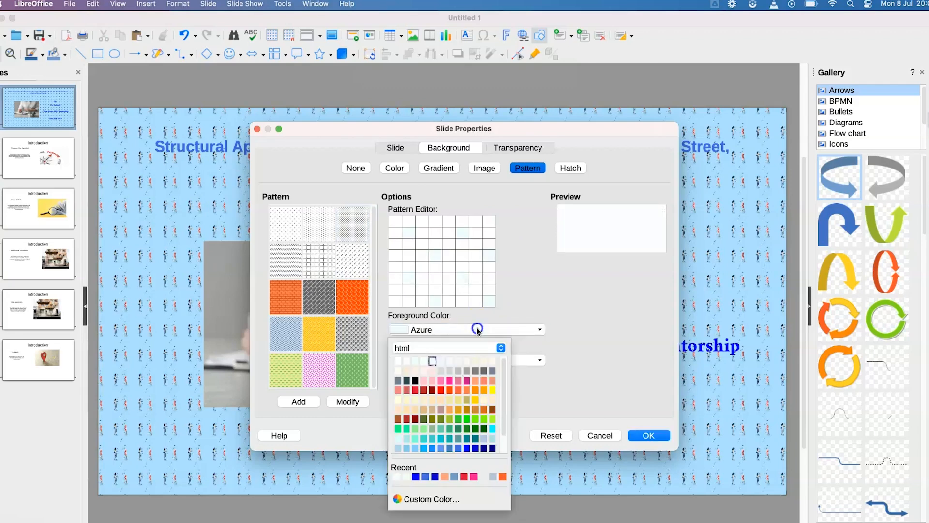
left_click(432, 380)
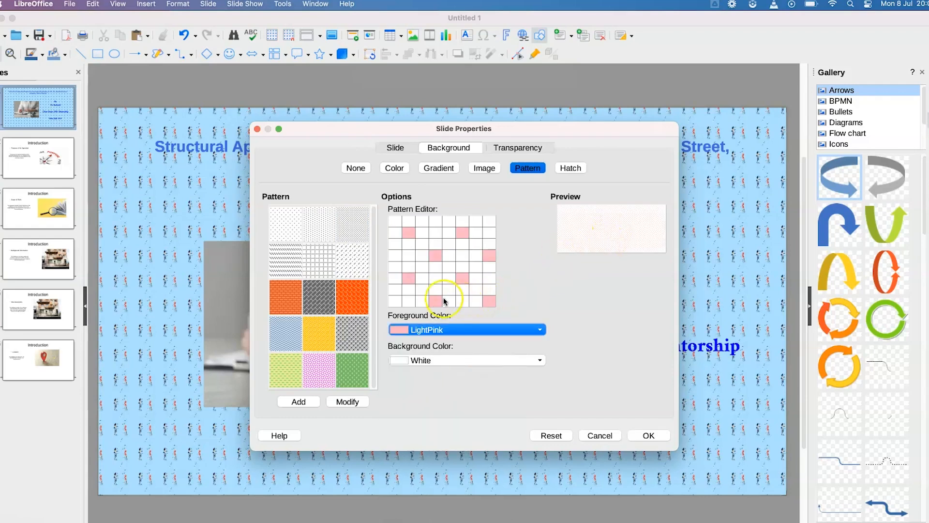
left_click(648, 435)
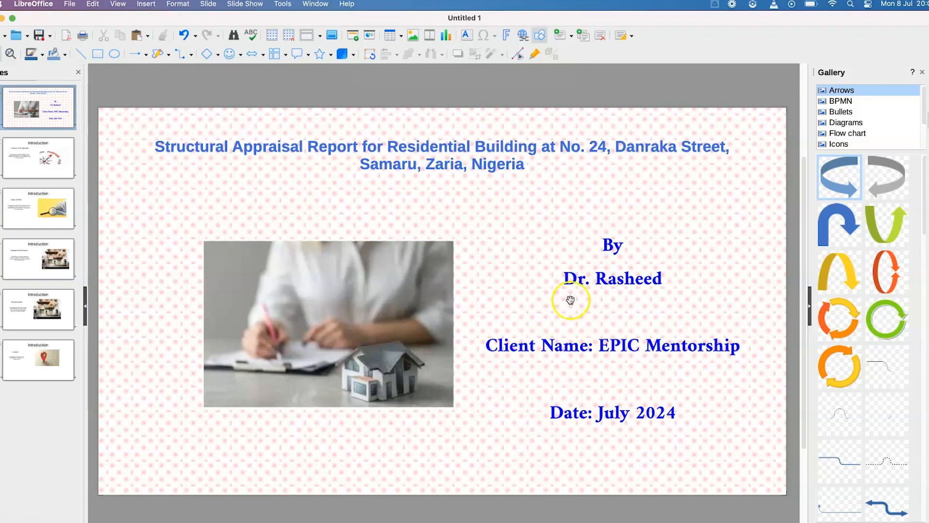
- Preview the blue and green hatch presets for the title slide's background and select the red single-line diagonal hatch
right_click(167, 217)
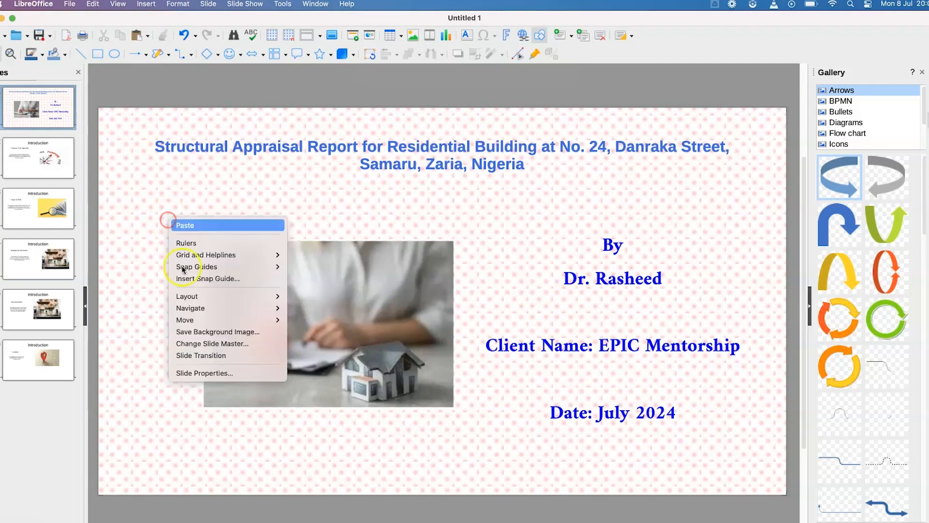
left_click(195, 373)
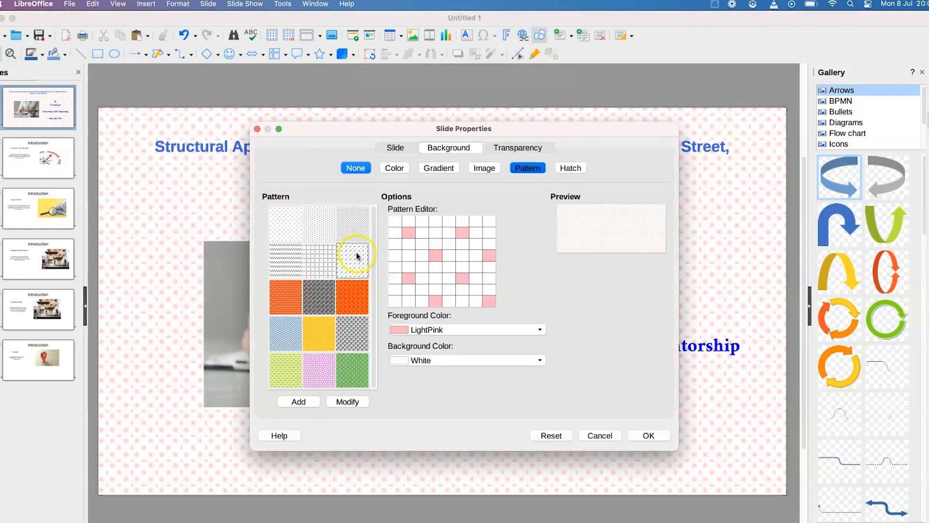
left_click(570, 168)
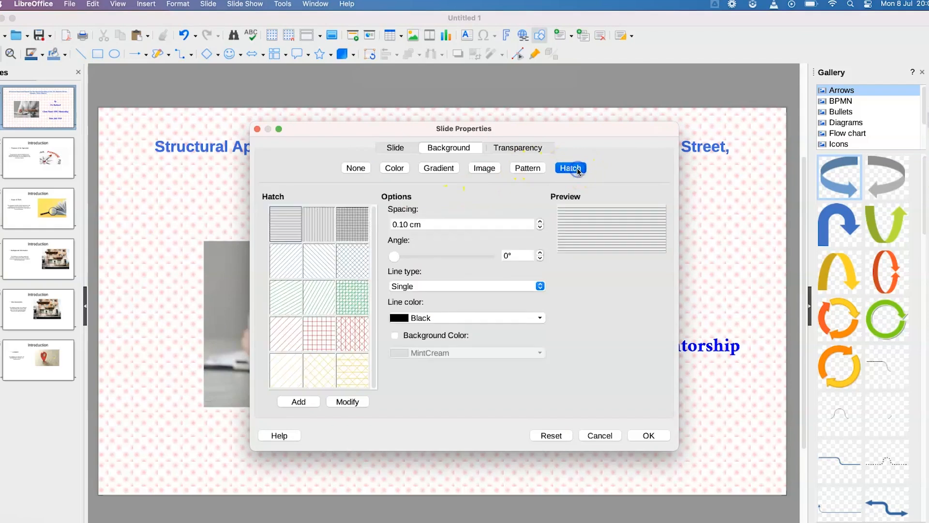
left_click(322, 263)
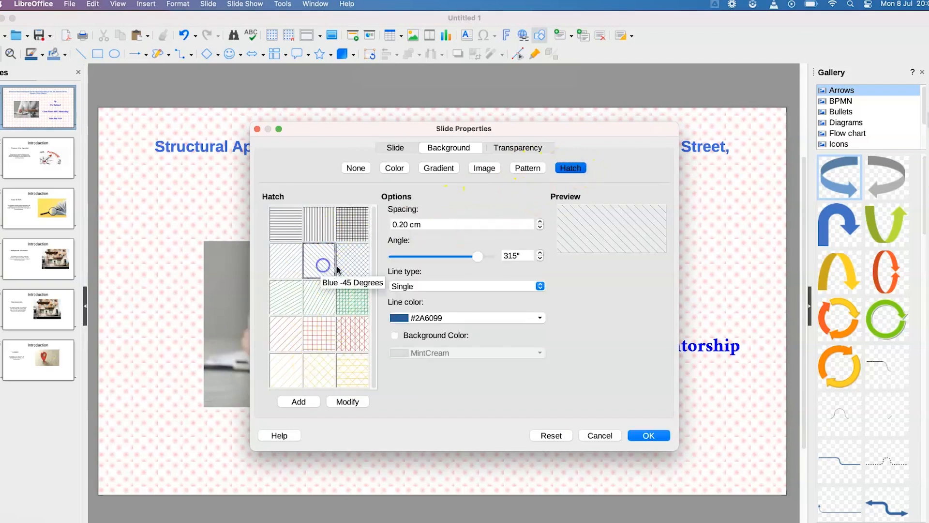
left_click(355, 268)
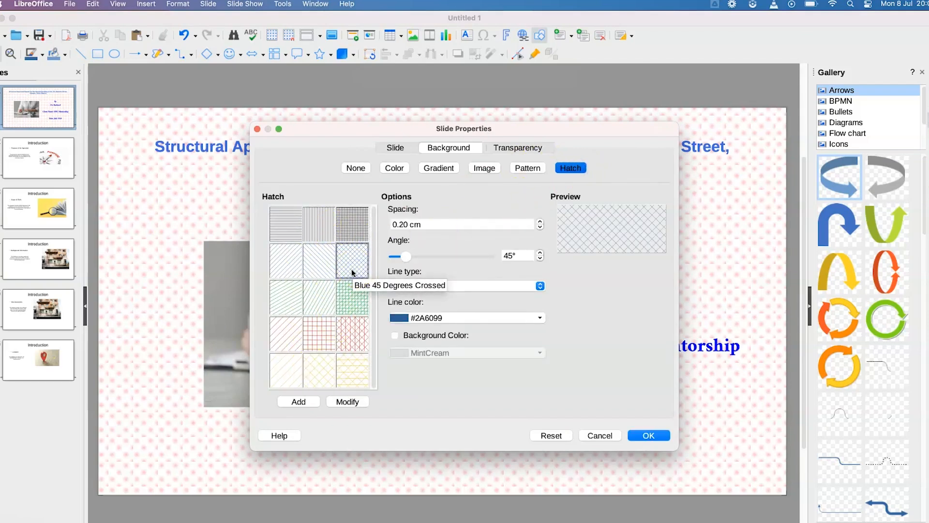
left_click(291, 266)
left_click(286, 307)
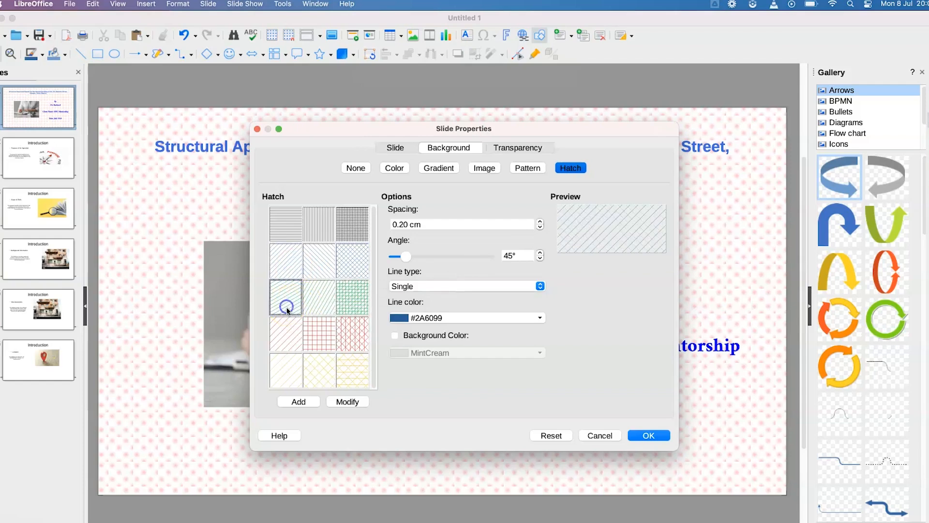
left_click(287, 333)
- Set the red hatch's angle to 59°, its spacing to 0.31 cm and its line type to Crossed
mouse_move(407, 259)
left_mouse_down()
mouse_move(470, 259)
mouse_move(410, 257)
left_mouse_up()
left_click(404, 224)
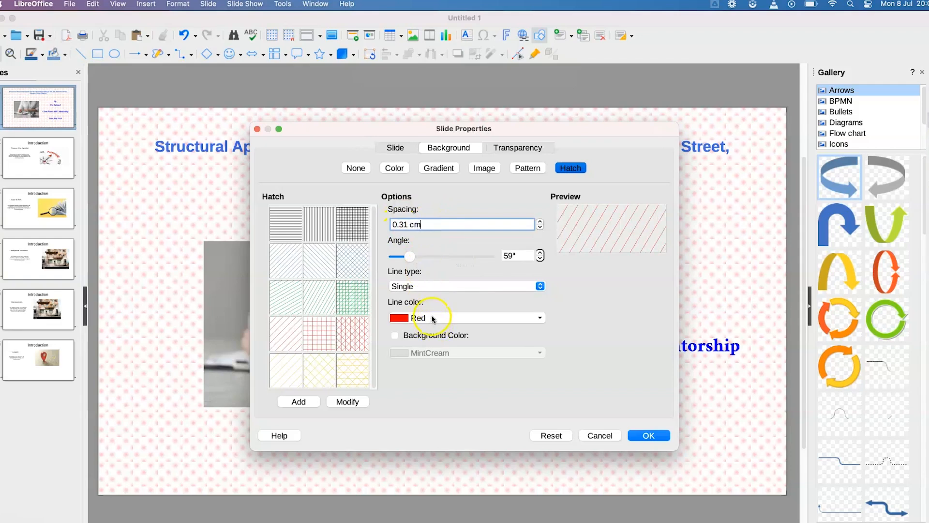
left_click(437, 285)
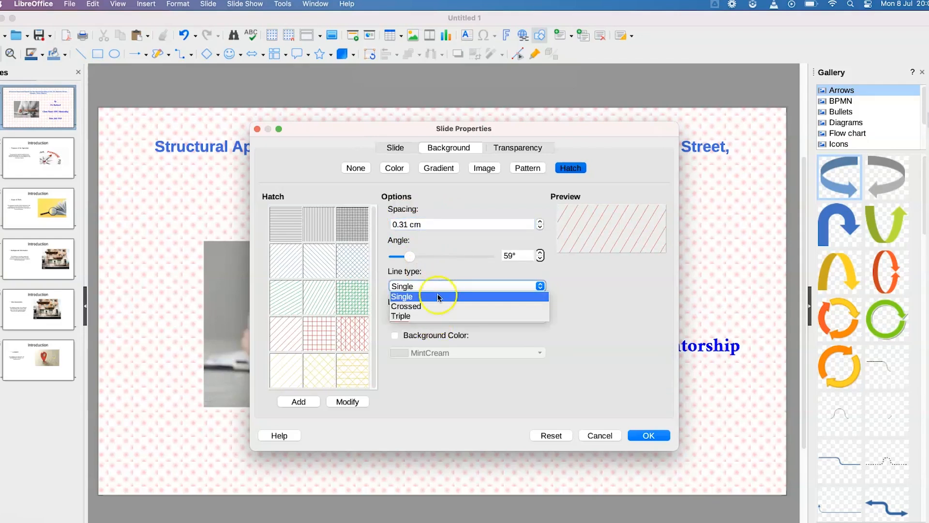
left_click(436, 306)
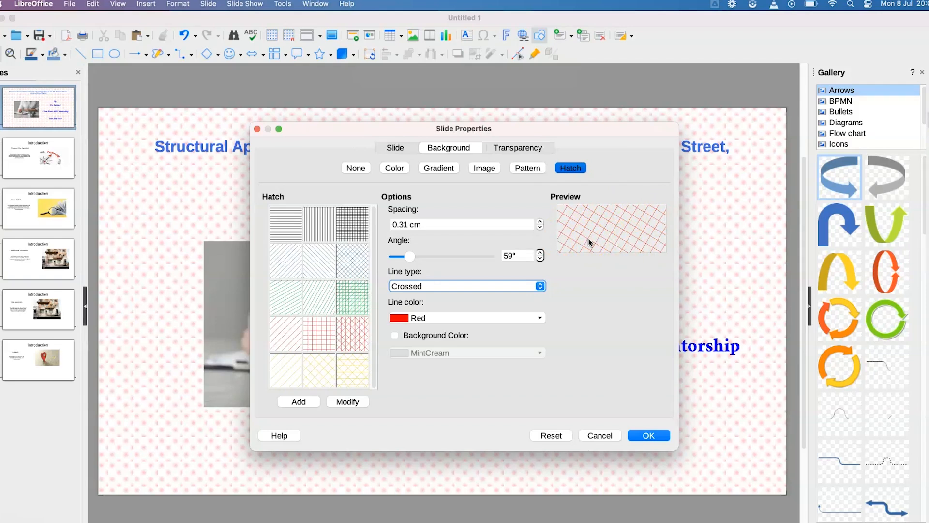
- Set the hatch background's transparency to 25% and apply it to the title slide
left_click(517, 151)
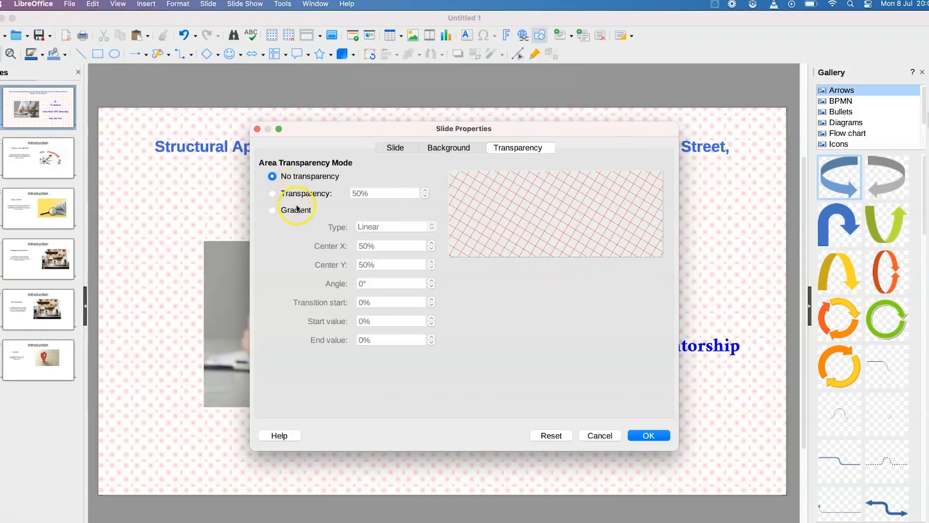
left_click(274, 195)
left_click_drag(362, 194, 339, 193)
type("2")
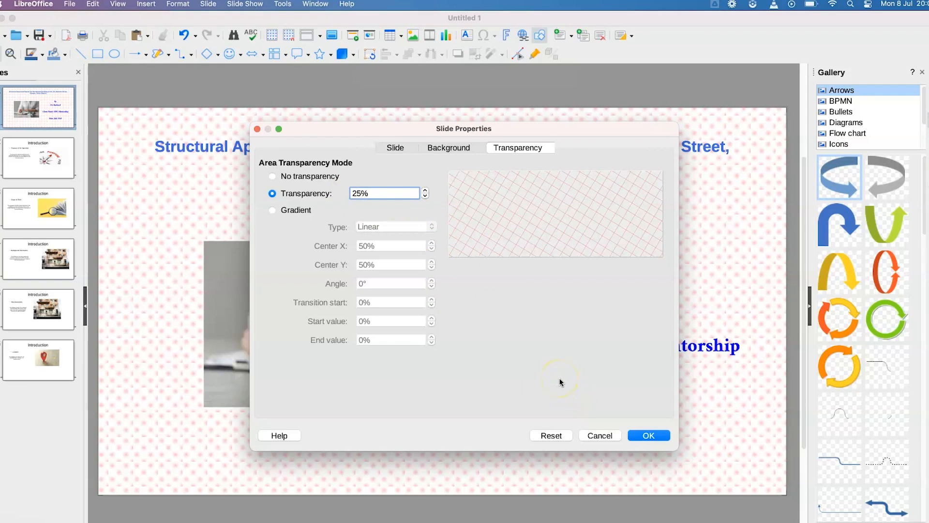
left_click(648, 435)
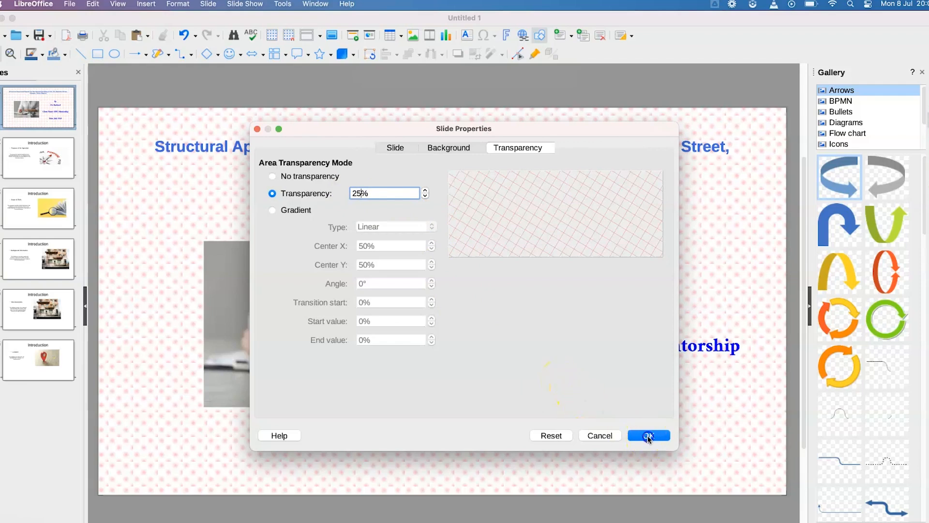